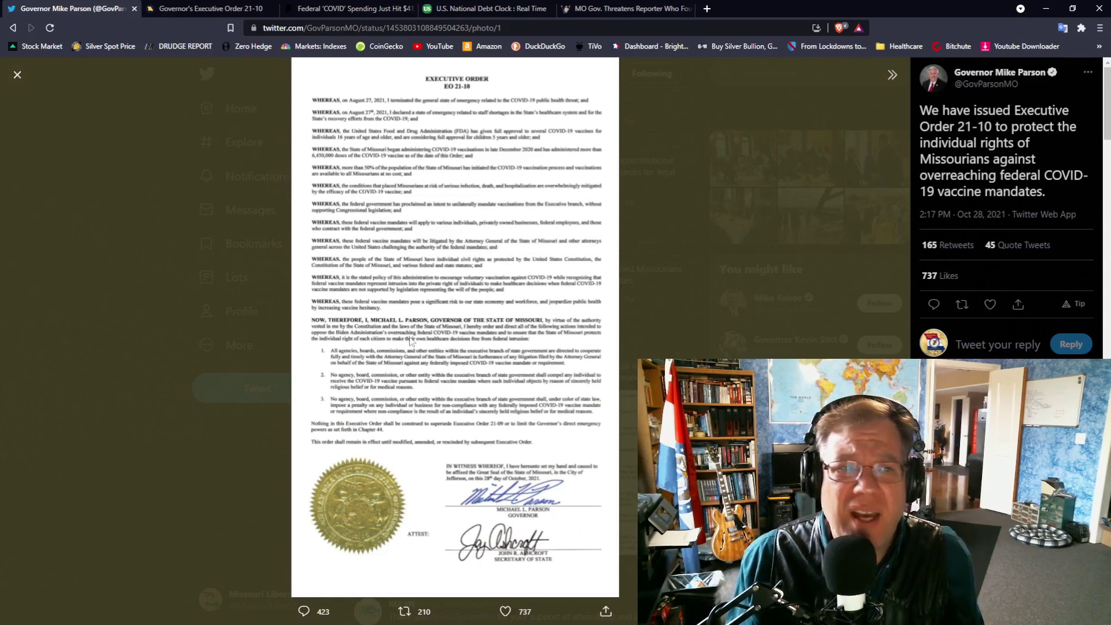
- Switch to the sos.mo.gov Executive Order 21-10 tab to read its numbered orders
key("ctrl+Tab")
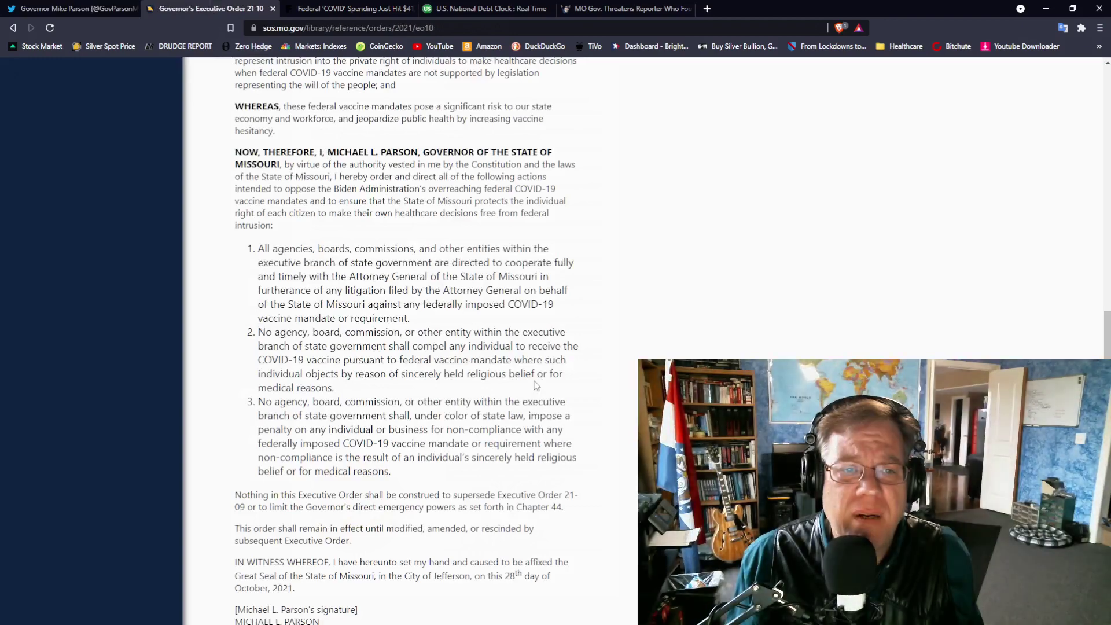
scroll(534, 384, "up", 3)
scroll(534, 385, "down", 3)
scroll(533, 385, "down", 1)
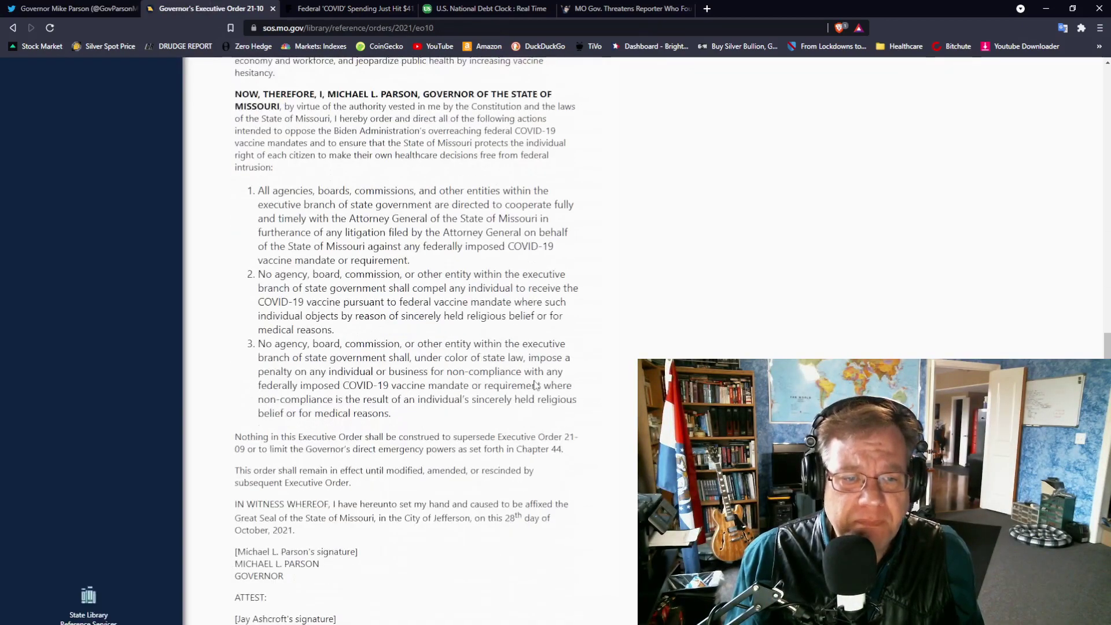
scroll(533, 382, "up", 1)
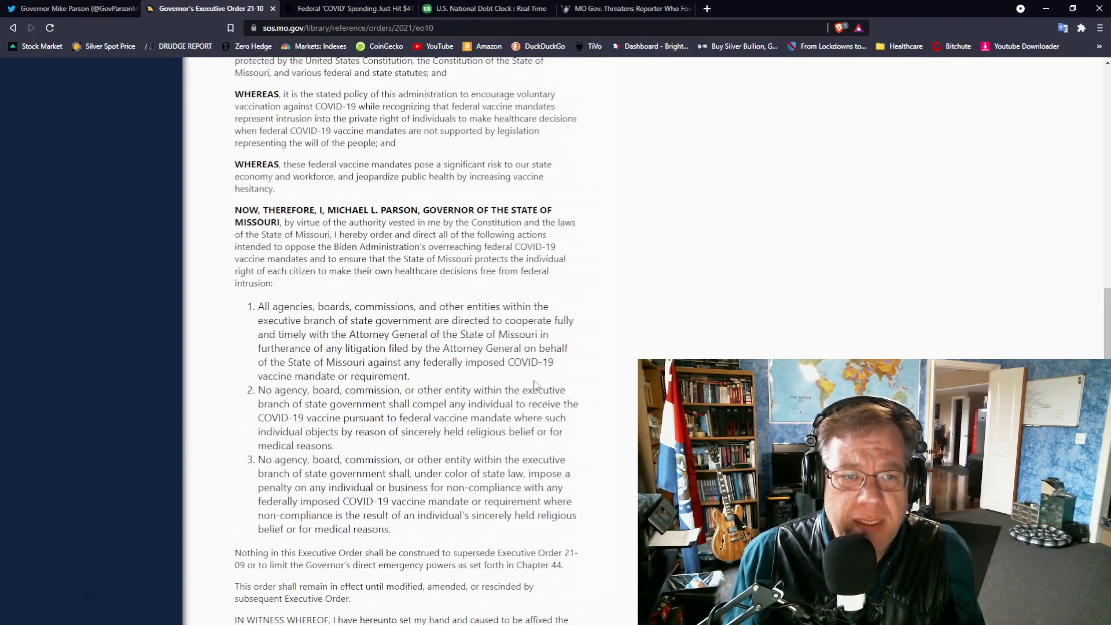
scroll(533, 385, "up", 1)
scroll(533, 385, "up", 2)
scroll(534, 384, "up", 2)
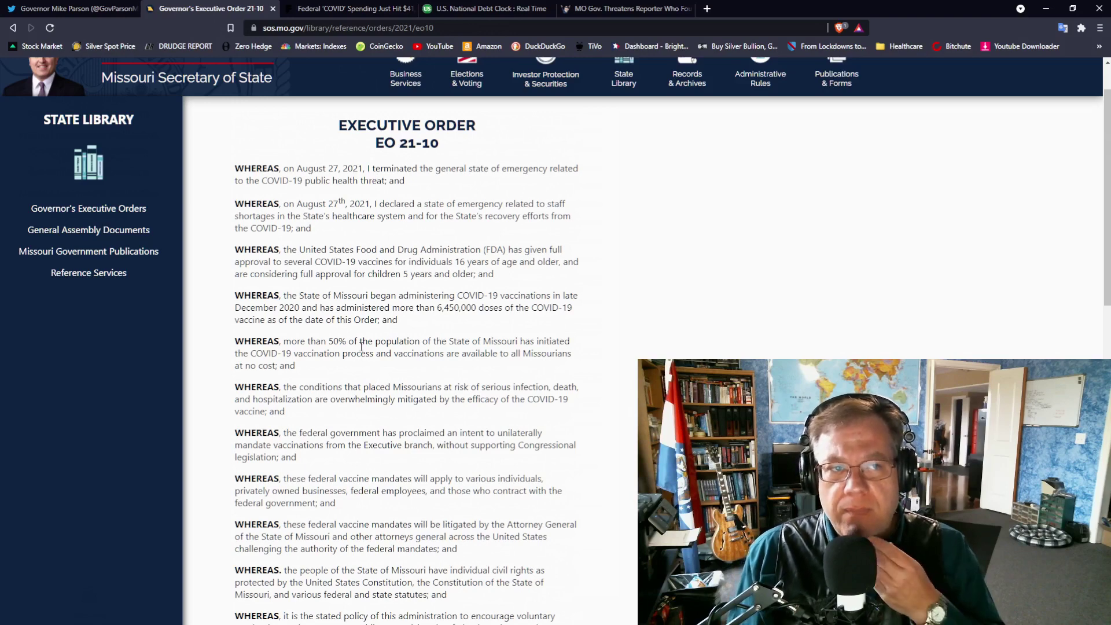
- View the FEE COVID spending article and US Debt Clock tabs, then return to Executive Order 21-10
left_click(322, 8)
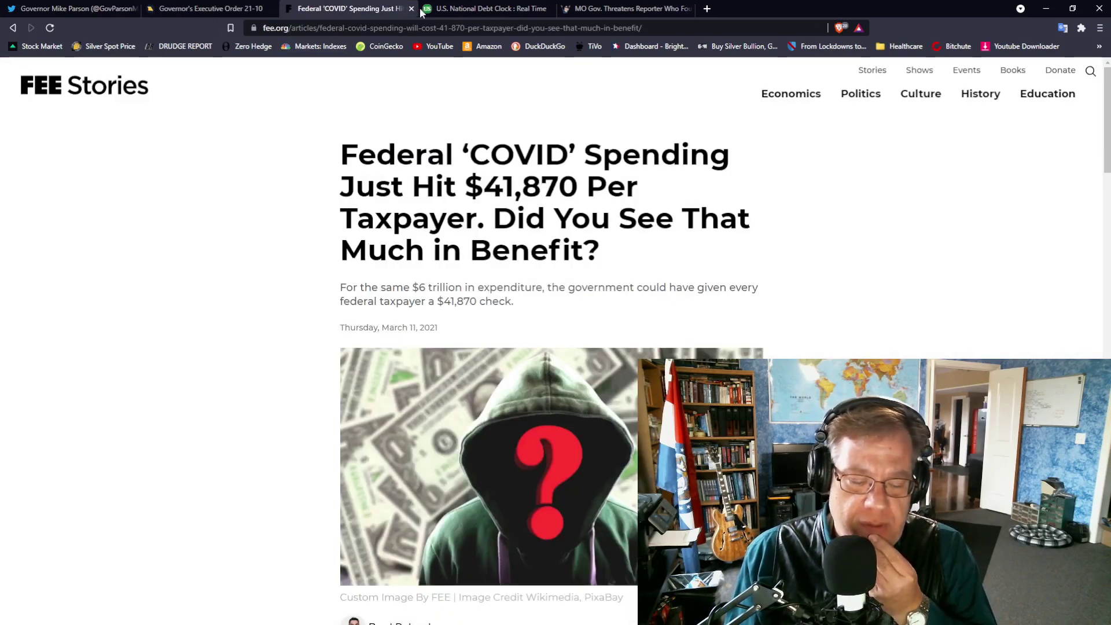
left_click(476, 10)
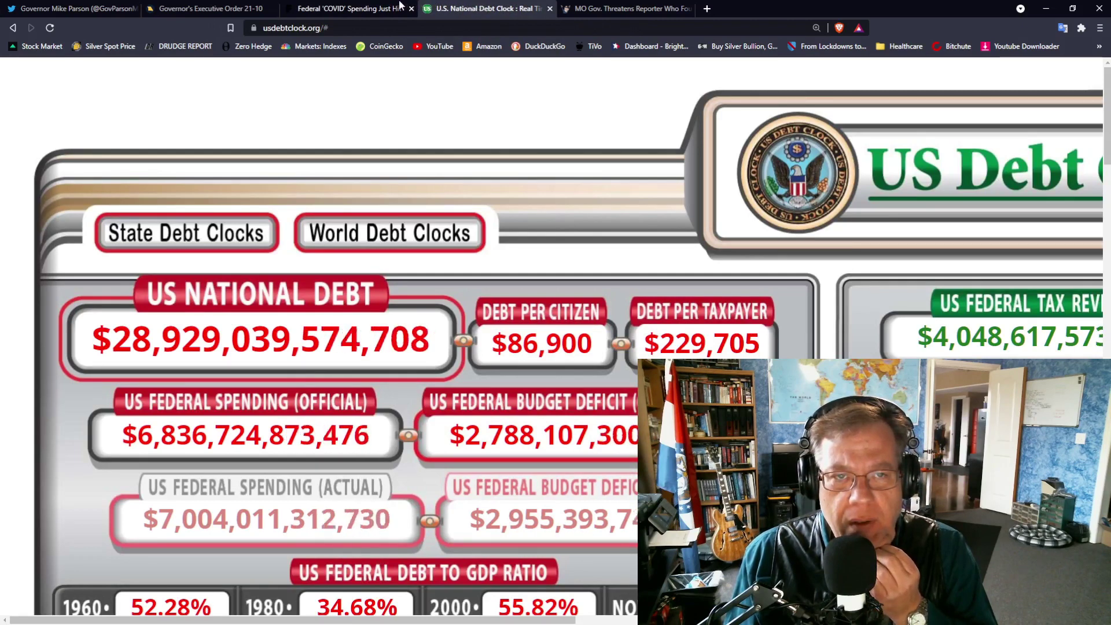
left_click(374, 9)
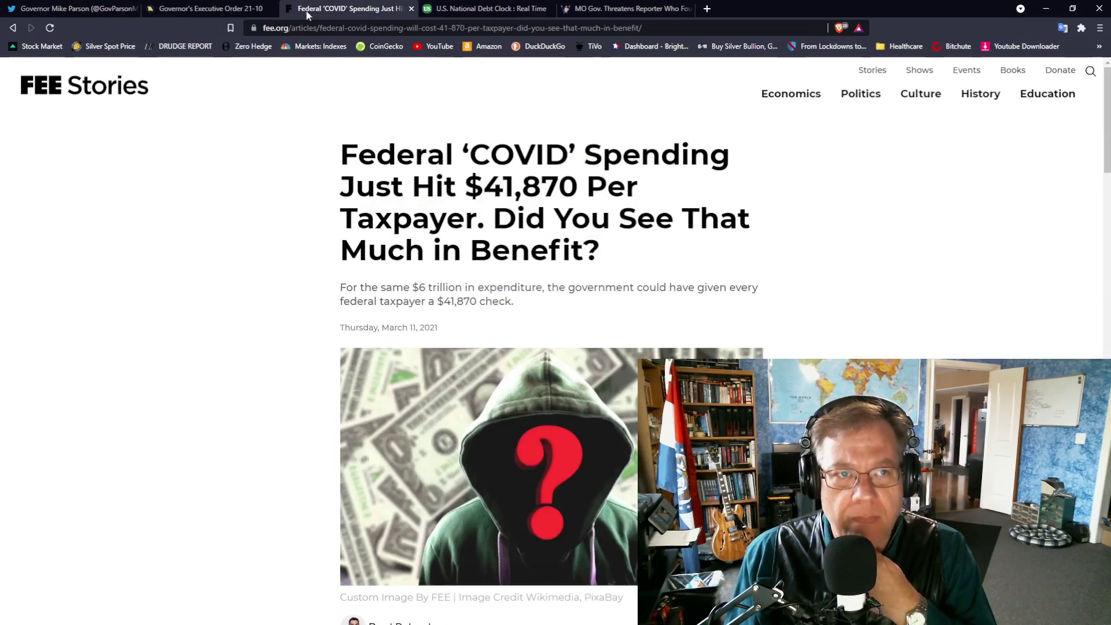
left_click(239, 10)
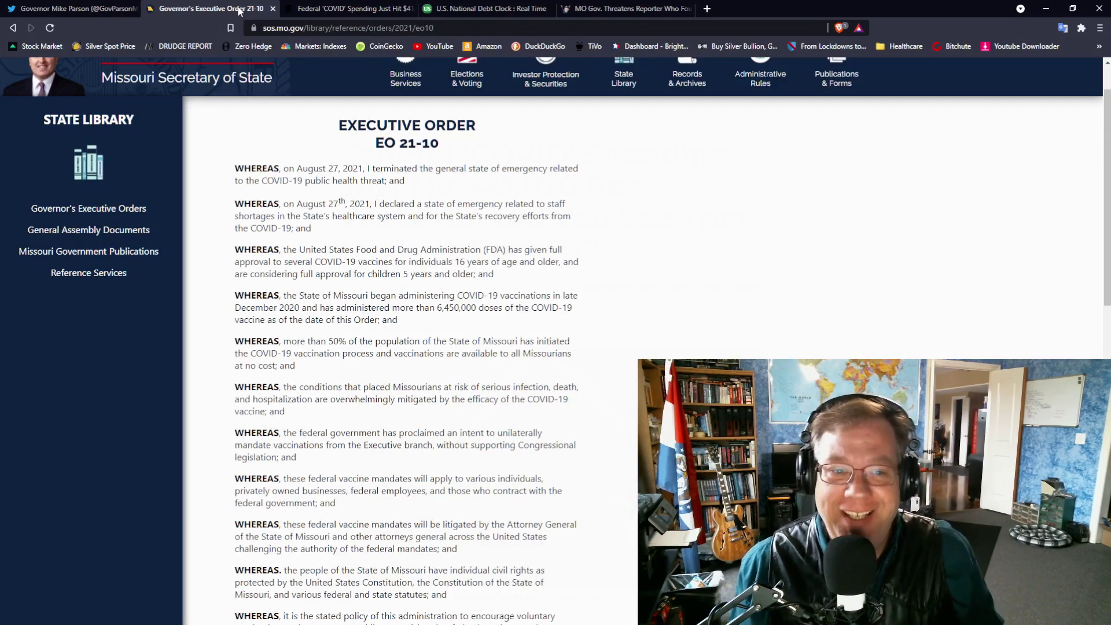
scroll(583, 345, "down", 4)
scroll(583, 345, "down", 2)
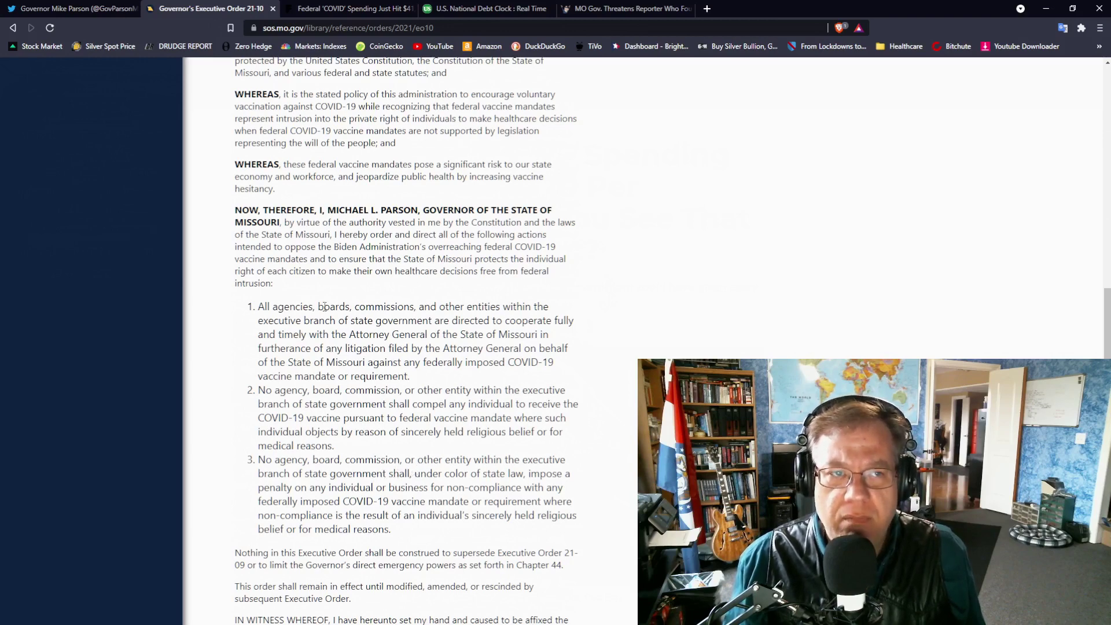
left_click(78, 8)
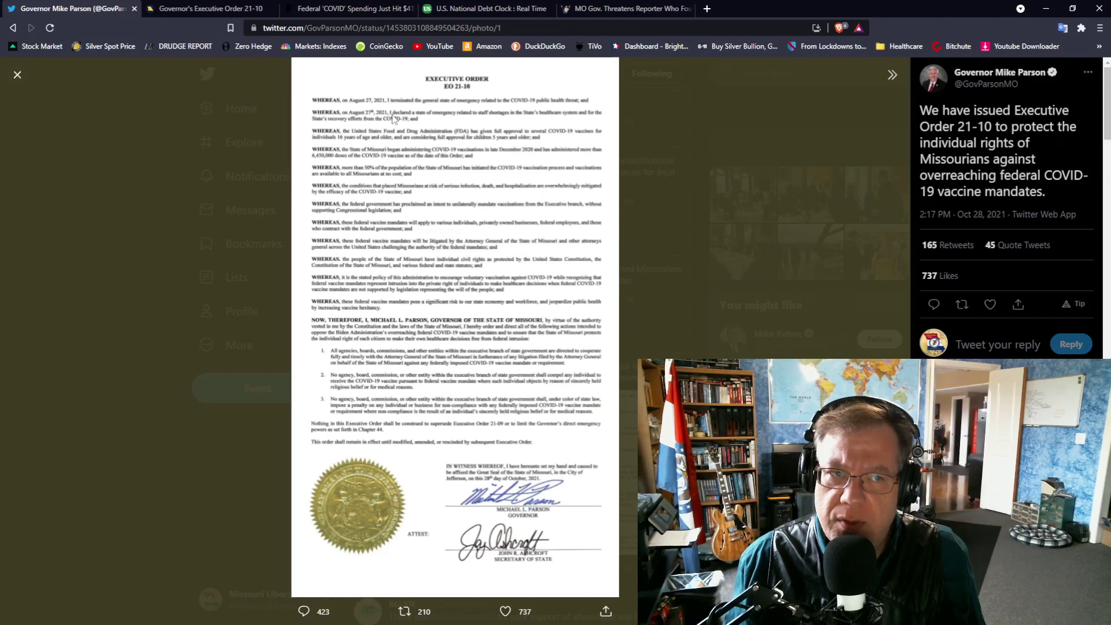
left_click(206, 9)
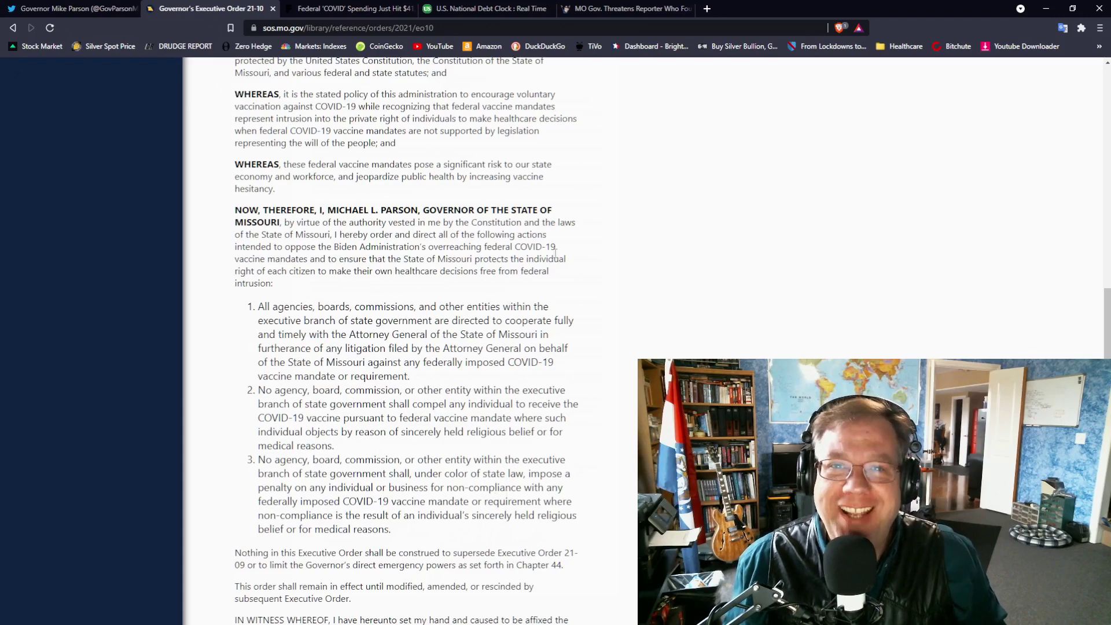
- Switch to the 'MO Gov. Threatens Reporter' Crooks and Liars tab
left_click(633, 9)
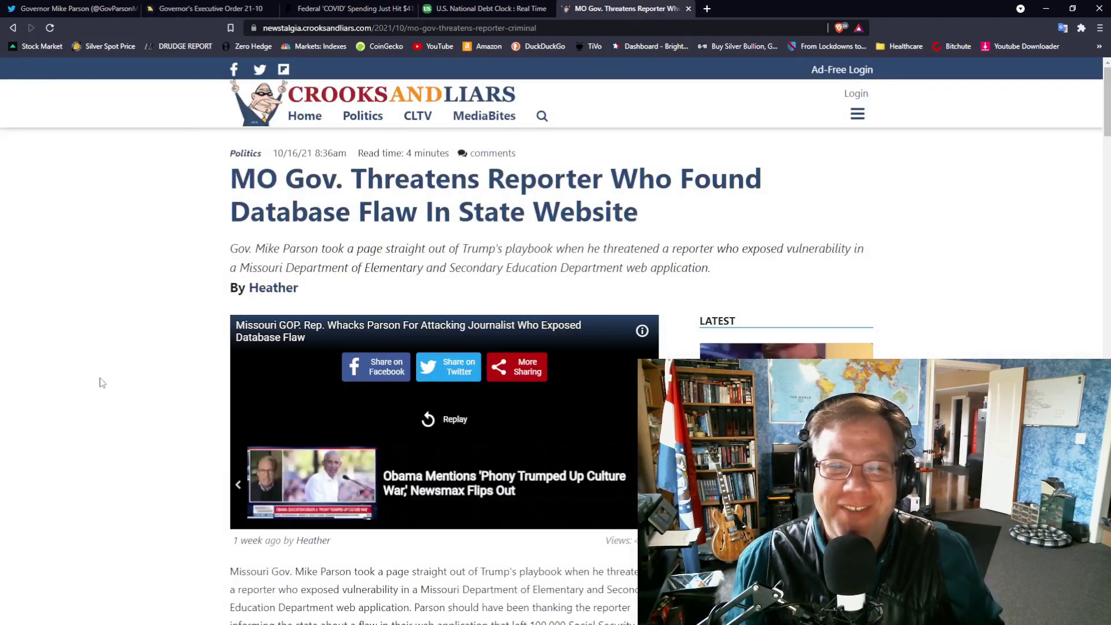